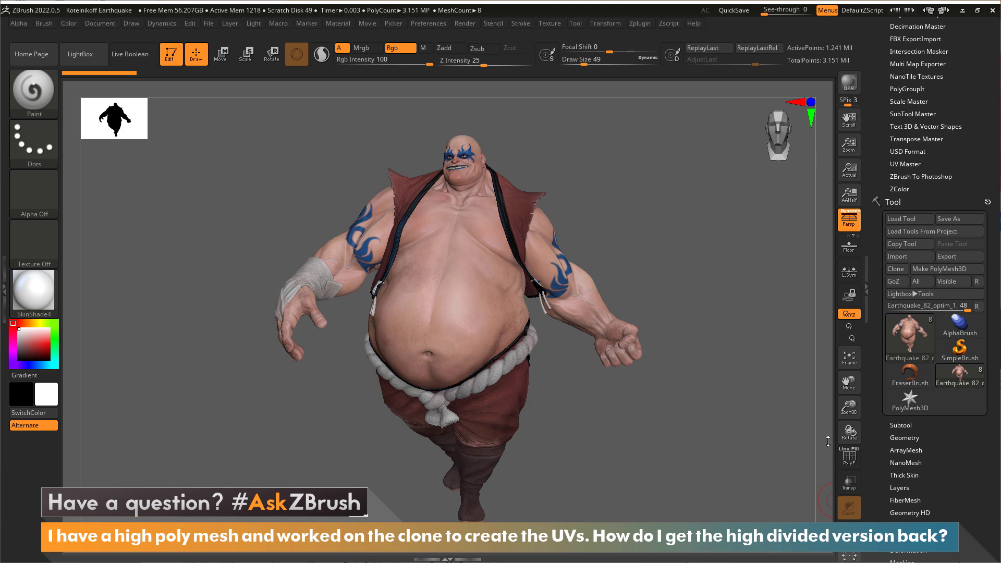
Dock the Zplugin palette in the right tray and expand its UV Master section.
{"action": "left_click_drag", "start_coordinate": [692, 437], "coordinate": [694, 439]}
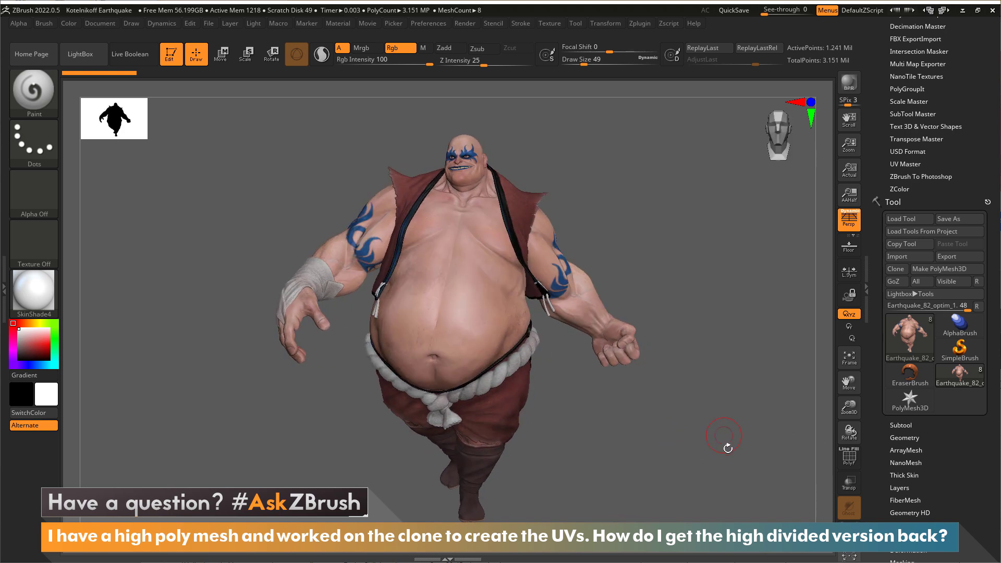
{"action": "scroll", "coordinate": [959, 464], "scroll_direction": "up", "scroll_amount": 5}
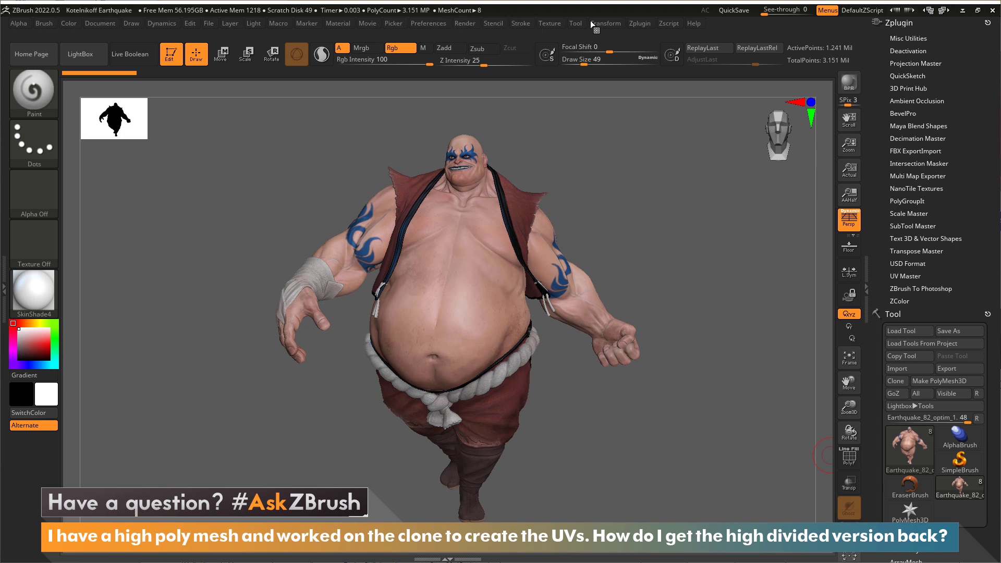
{"action": "left_click", "coordinate": [638, 24]}
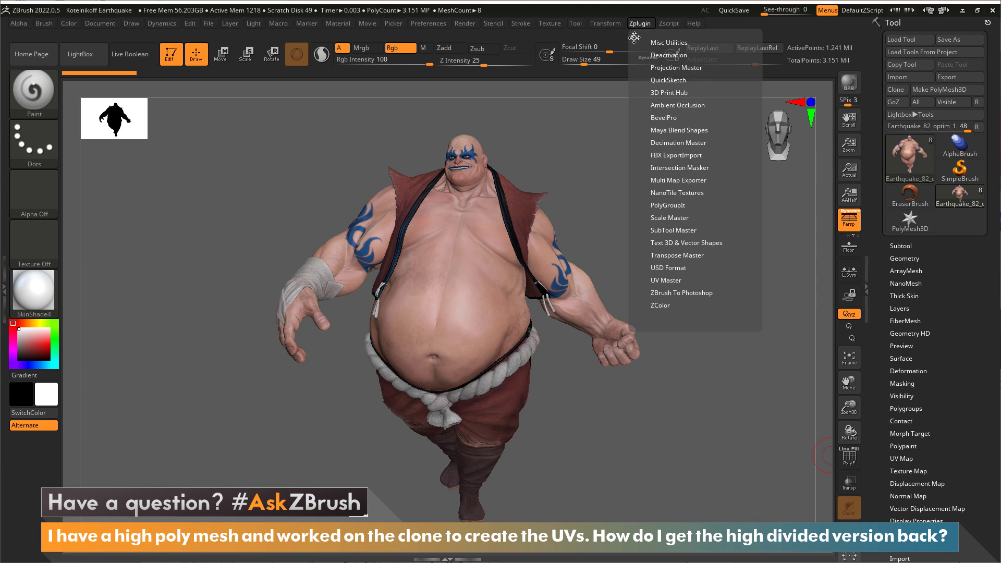
{"action": "left_click_drag", "start_coordinate": [634, 37], "coordinate": [913, 160]}
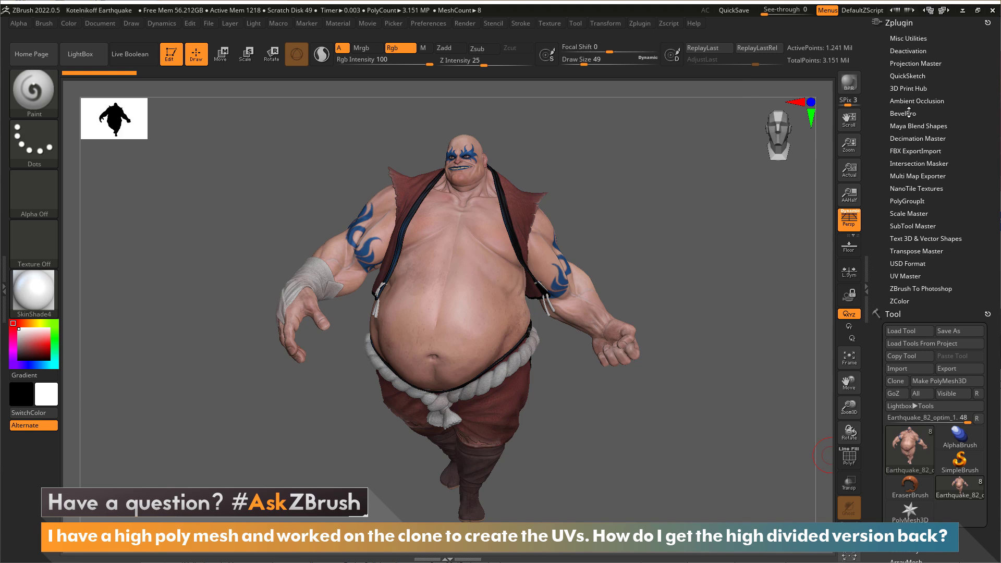
{"action": "left_click", "coordinate": [910, 276]}
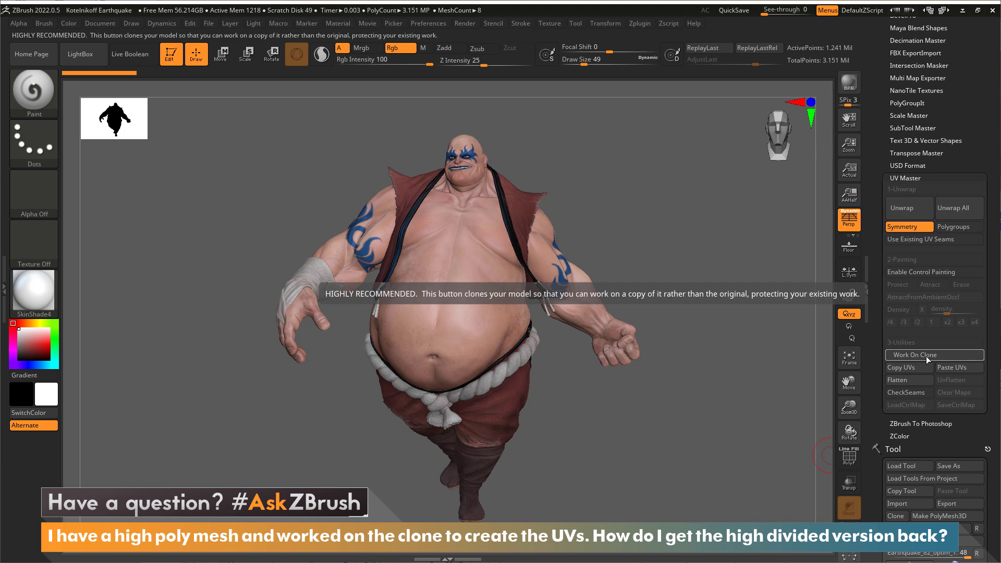
Create the low-poly clone CL_Earthquake_82_optim_1 (1,218 polys) with Work On Clone.
{"action": "left_click", "coordinate": [925, 356]}
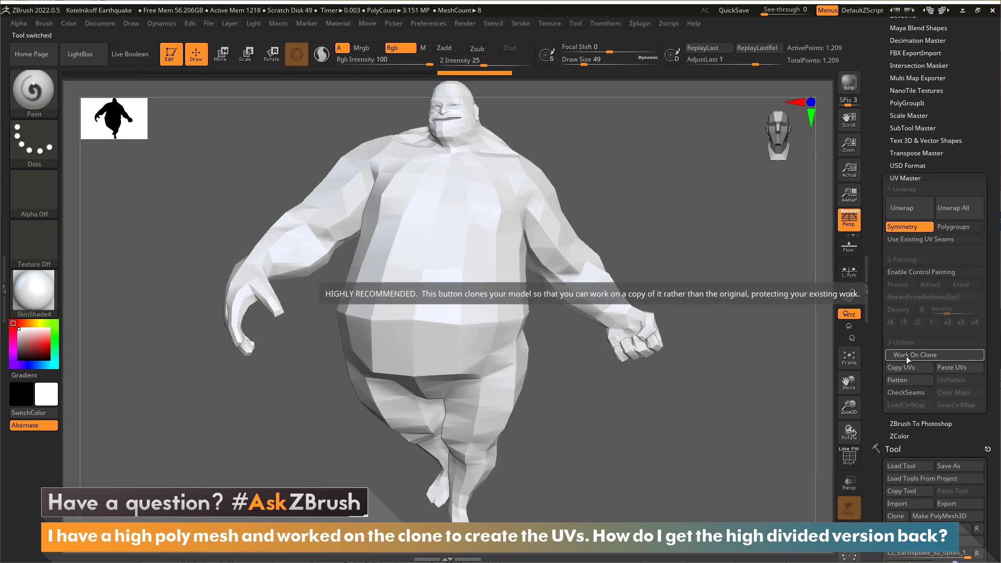
{"action": "left_click_drag", "start_coordinate": [676, 406], "coordinate": [699, 418]}
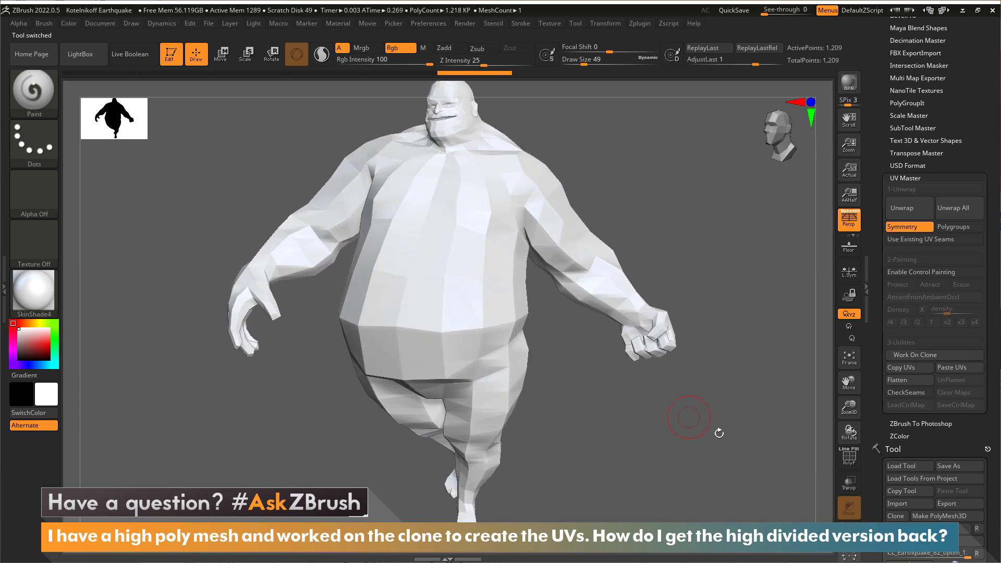
{"action": "left_click_drag", "start_coordinate": [947, 442], "coordinate": [946, 346]}
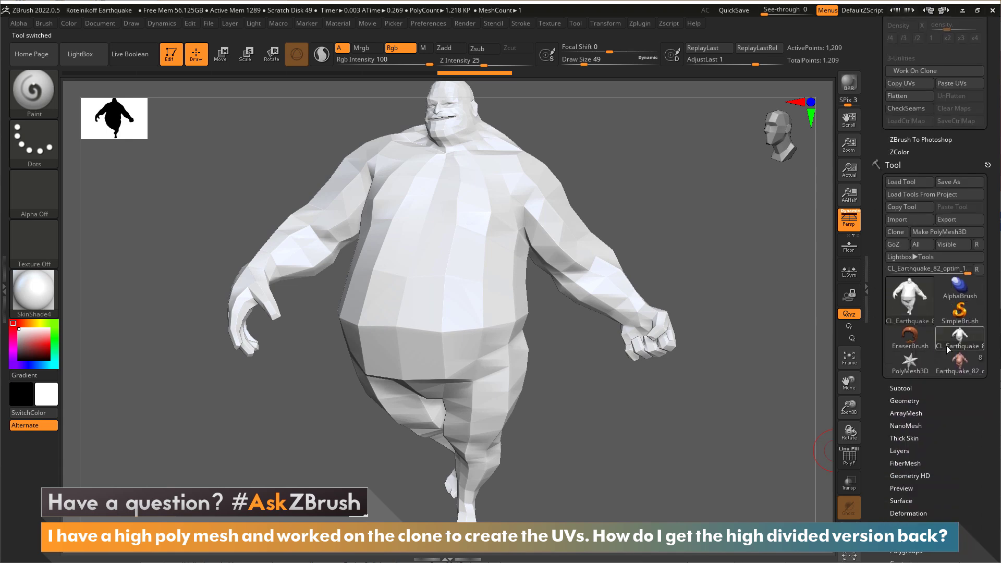
{"action": "mouse_move", "coordinate": [956, 339]}
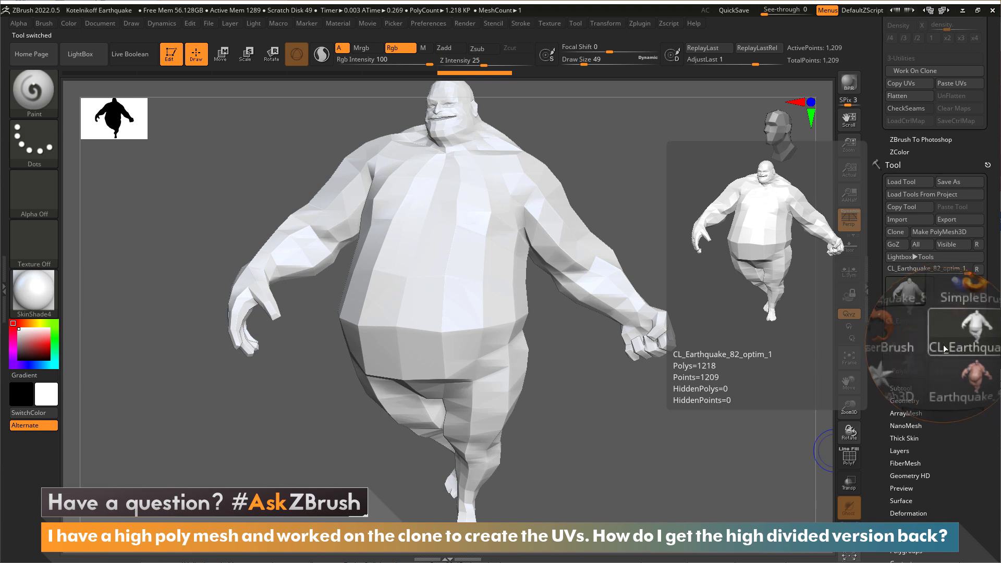
{"action": "mouse_move", "coordinate": [953, 361]}
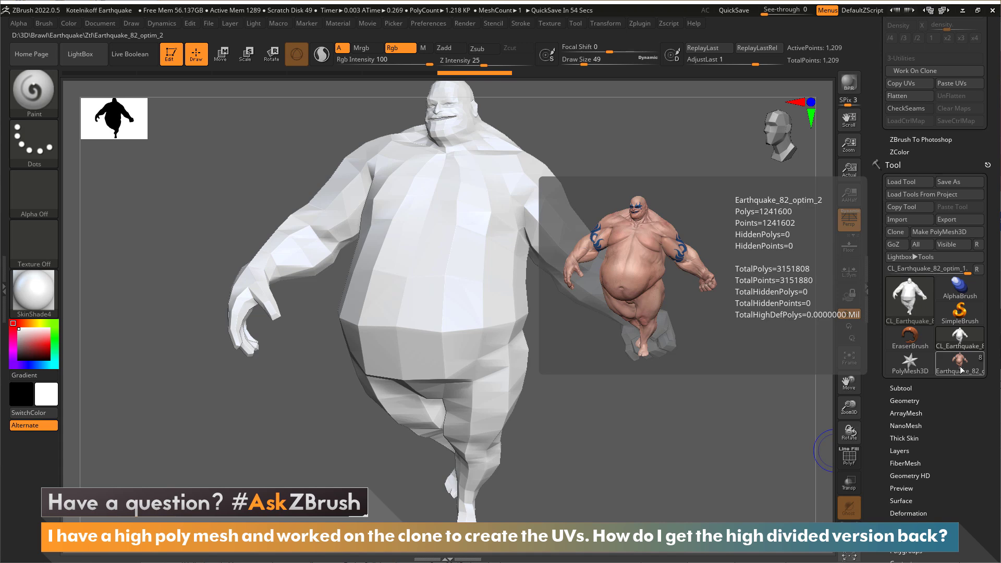
Enable Polygroups in UV Master and turn on PolyFrame to show the clone's coloured polygroups.
{"action": "scroll", "coordinate": [968, 236], "scroll_direction": "up", "scroll_amount": 5}
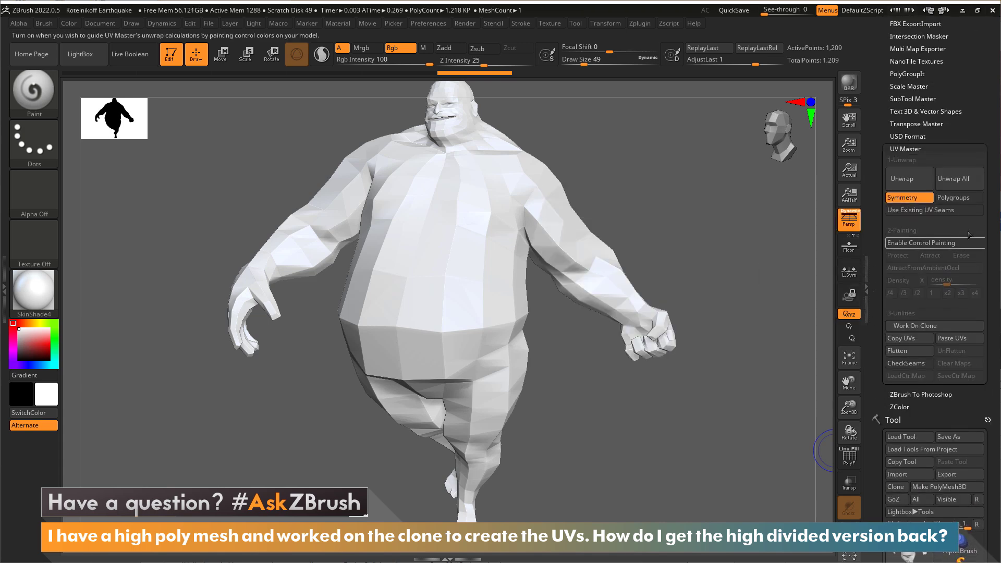
{"action": "left_click", "coordinate": [960, 199]}
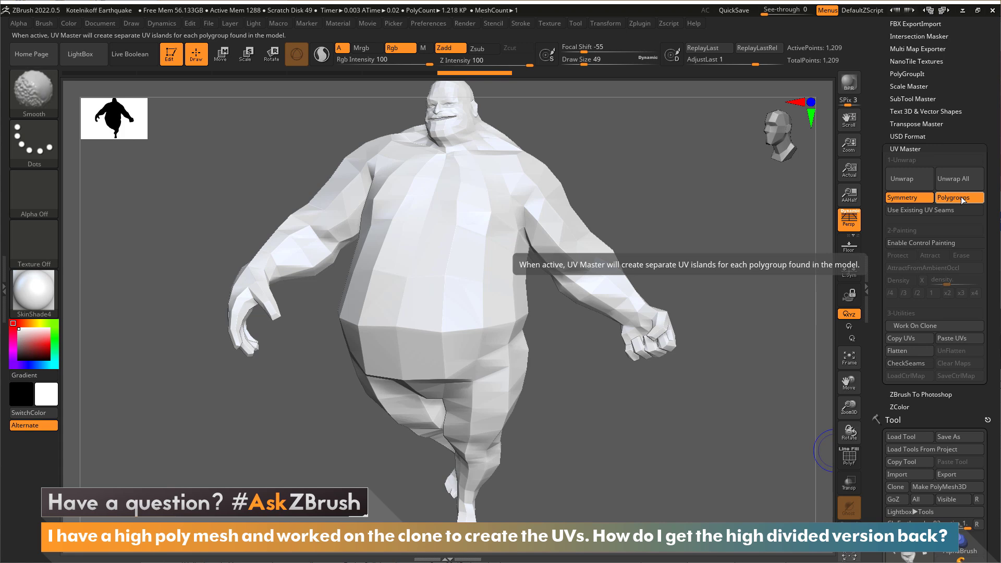
{"action": "key", "text": "shift+f"}
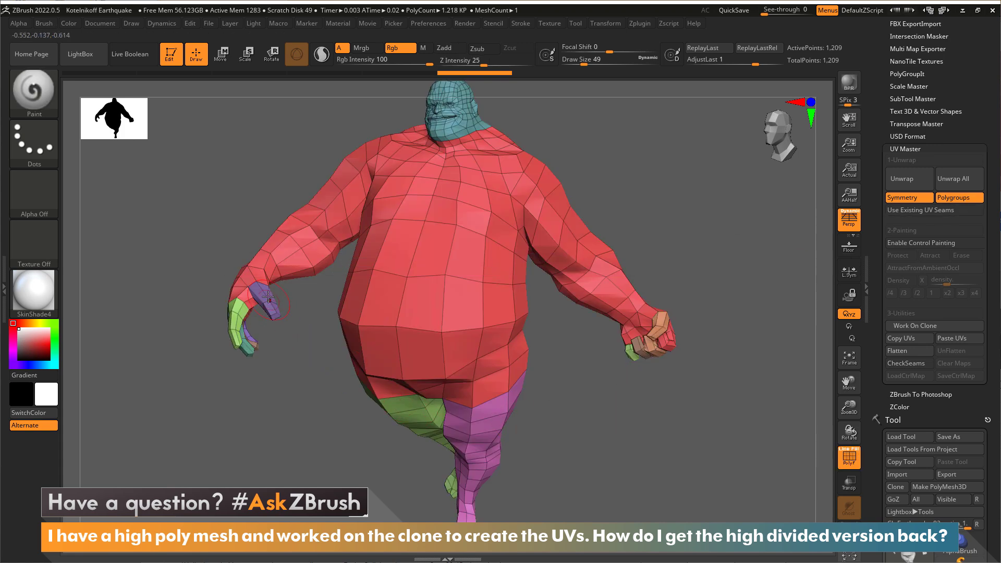
{"action": "right_click_drag", "start_coordinate": [624, 353], "coordinate": [670, 395]}
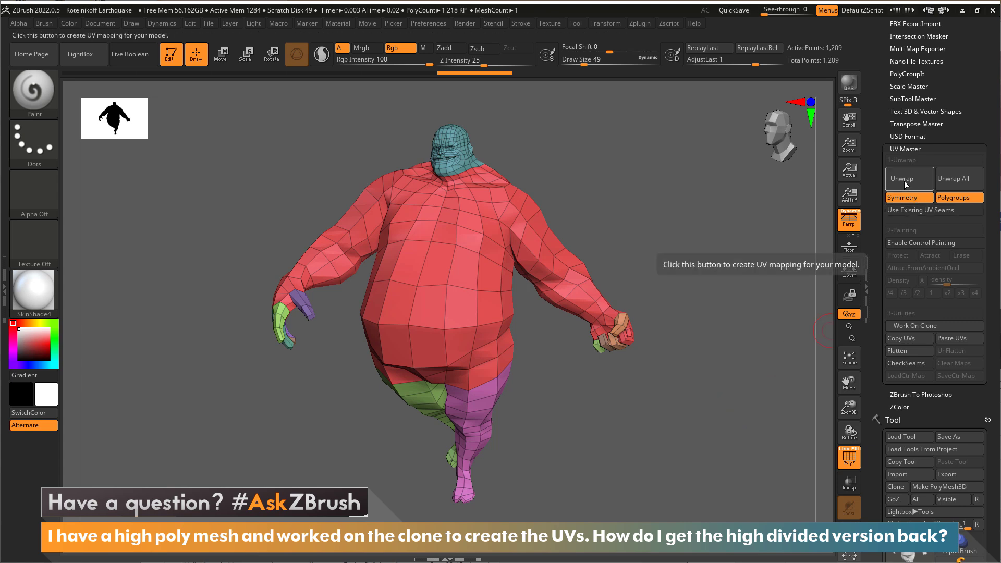
Unwrap the clone into 13 polygroup-based UV islands, preview them flattened, then unflatten.
{"action": "left_click", "coordinate": [904, 182]}
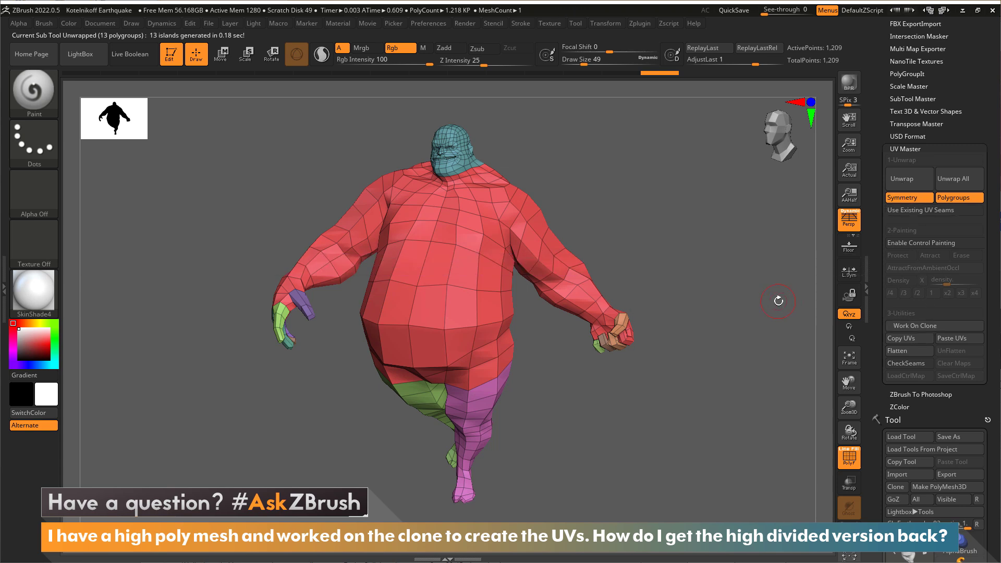
{"action": "right_click_drag", "start_coordinate": [737, 380], "coordinate": [808, 368], "text": "ctrl"}
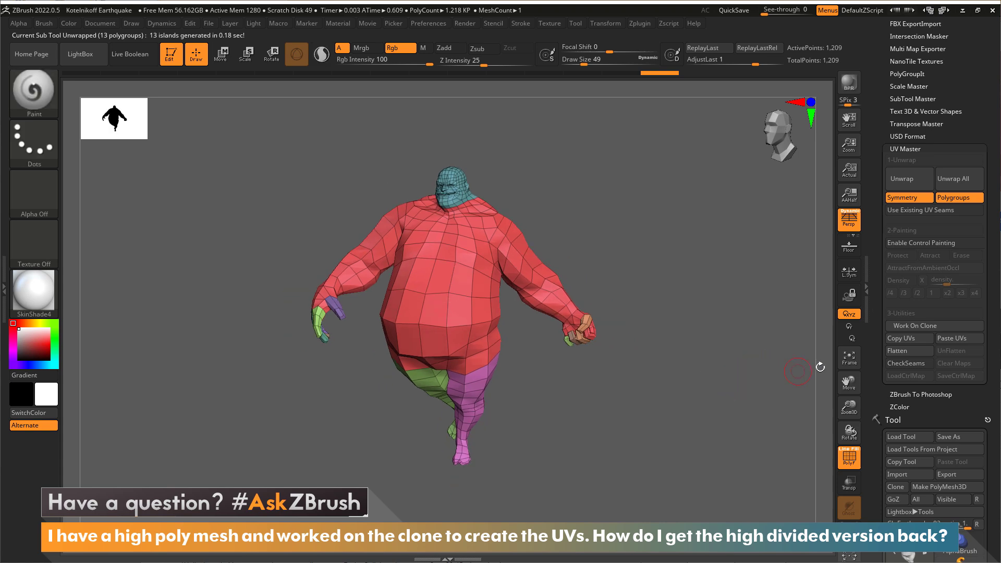
{"action": "left_click", "coordinate": [907, 355]}
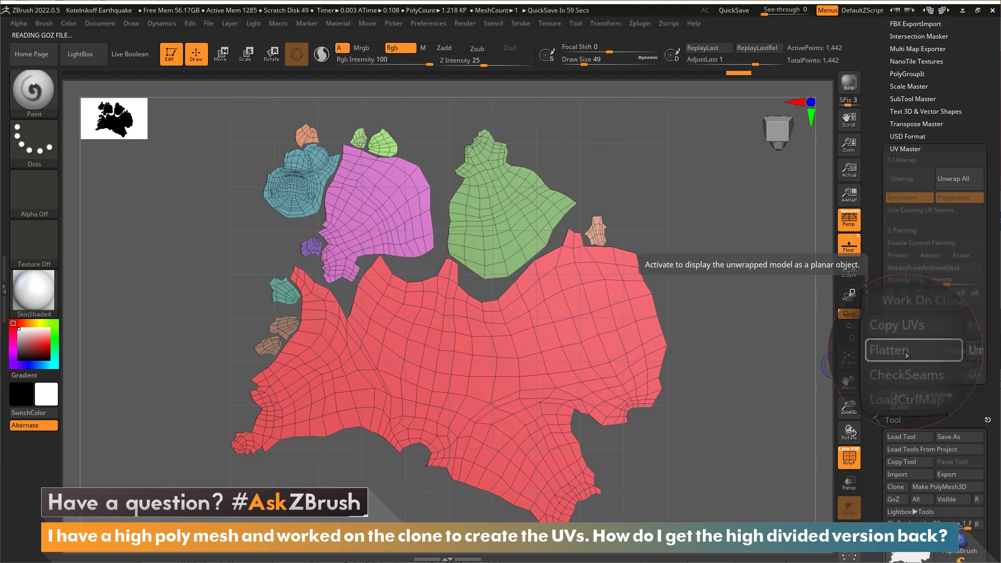
{"action": "left_click", "coordinate": [951, 351]}
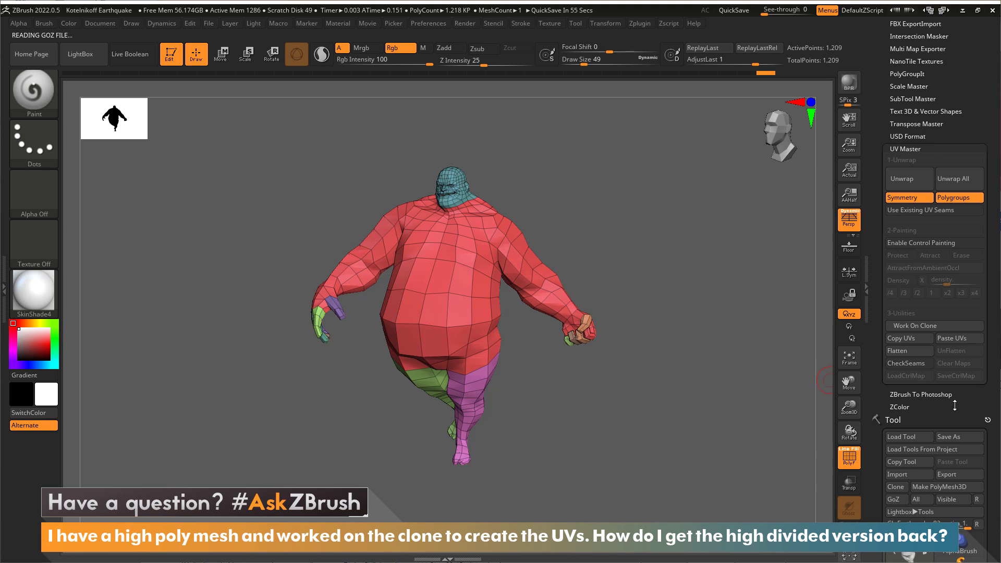
Copy the clone's UVs and select the original Earthquake_82 tool.
{"action": "scroll", "coordinate": [954, 408], "scroll_direction": "down", "scroll_amount": 5}
{"action": "mouse_move", "coordinate": [951, 448]}
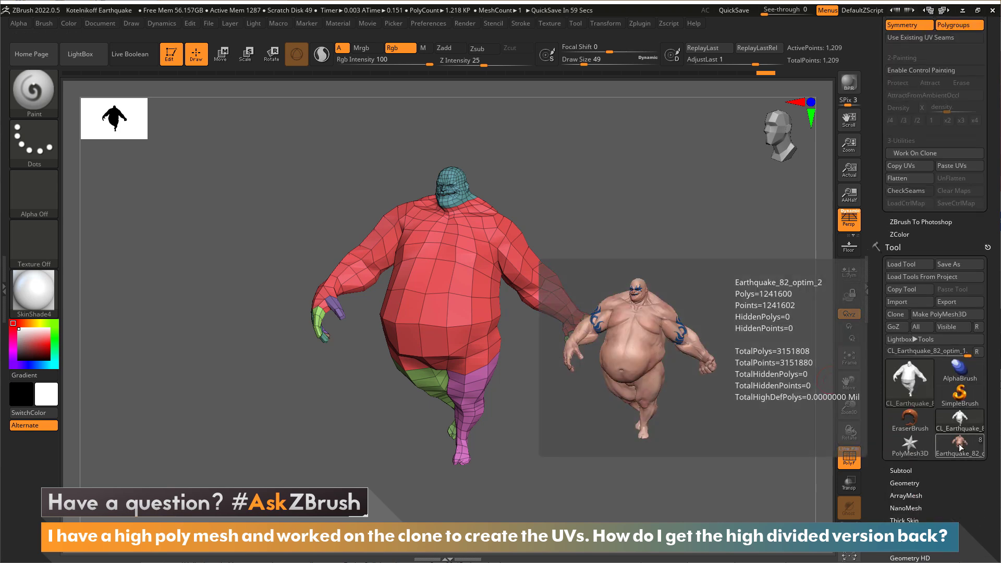
{"action": "scroll", "coordinate": [961, 239], "scroll_direction": "up", "scroll_amount": 4}
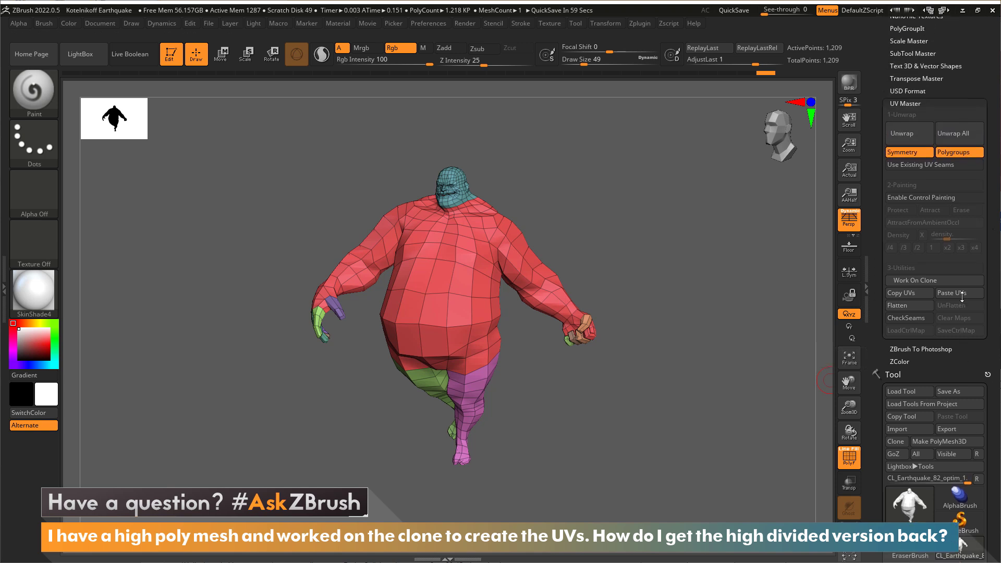
{"action": "left_click", "coordinate": [910, 293]}
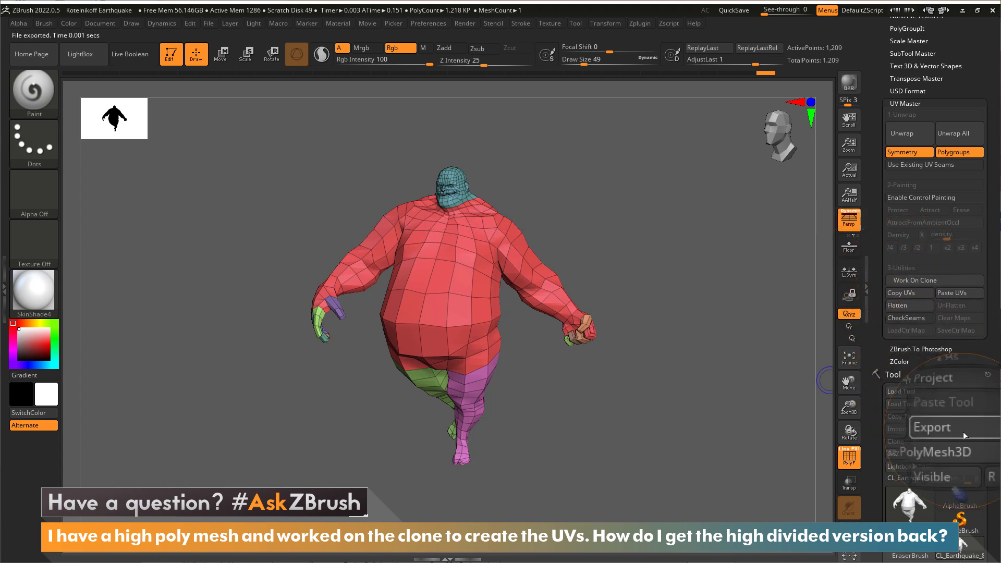
{"action": "scroll", "coordinate": [961, 396], "scroll_direction": "down", "scroll_amount": 5}
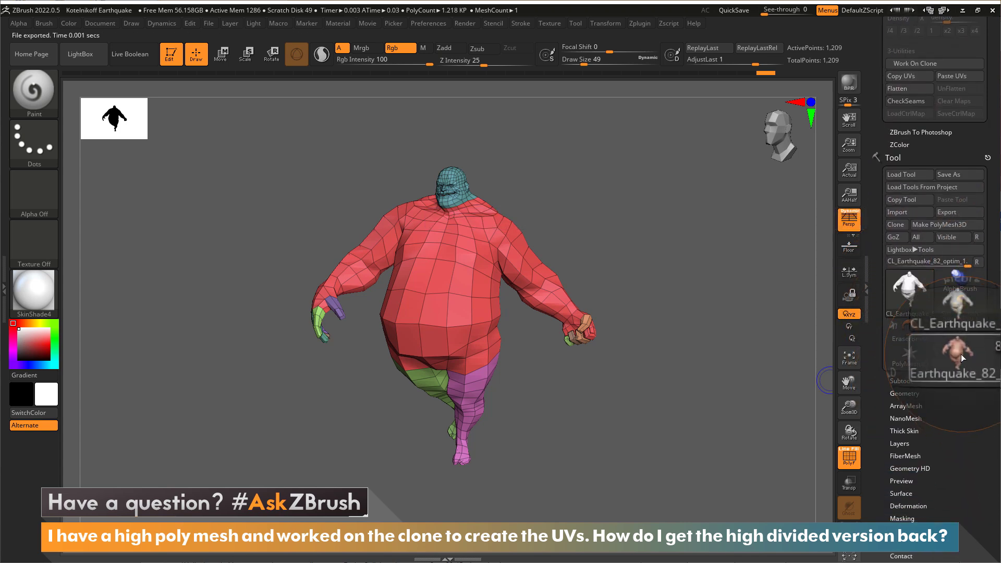
{"action": "left_click", "coordinate": [961, 355]}
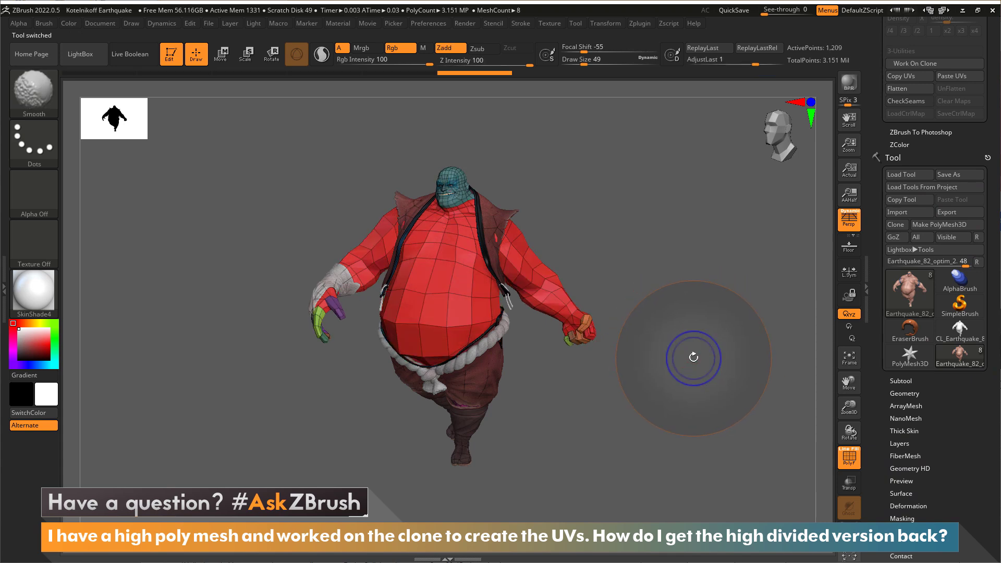
Paste the copied UVs onto the original Earthquake_82 at its lowest subdivision.
{"action": "key", "text": "shift"}
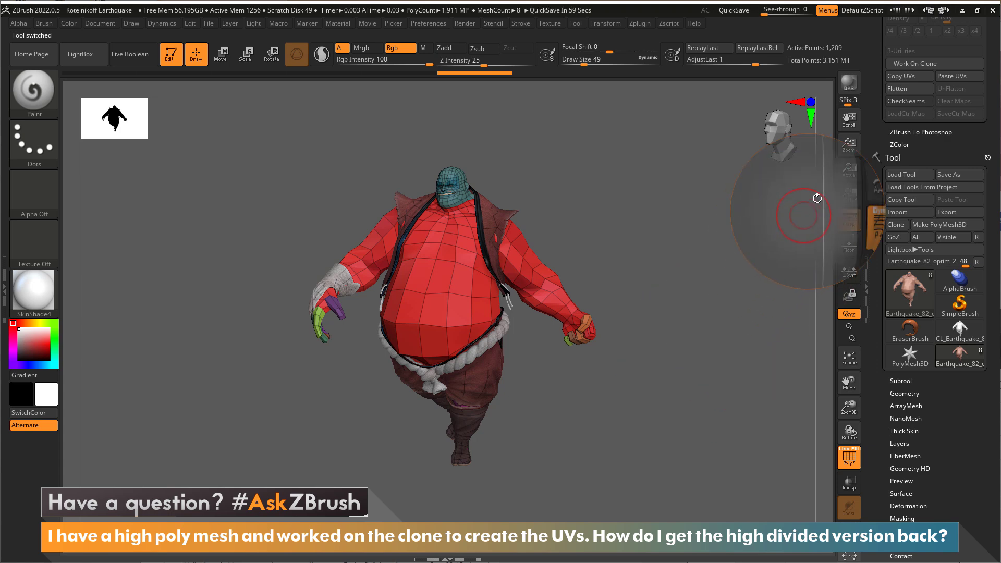
{"action": "scroll", "coordinate": [874, 203], "scroll_direction": "up", "scroll_amount": 5}
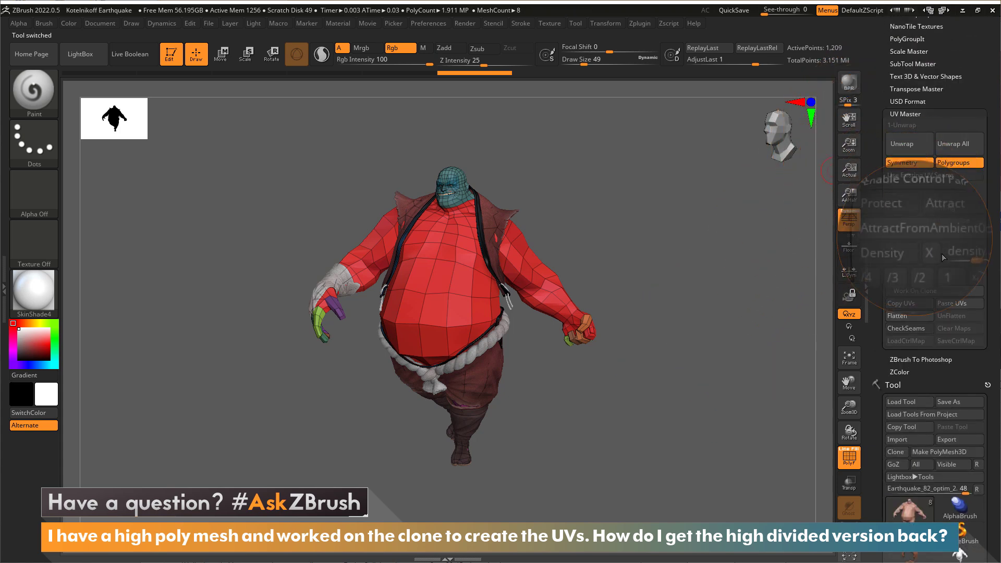
{"action": "left_click", "coordinate": [953, 303]}
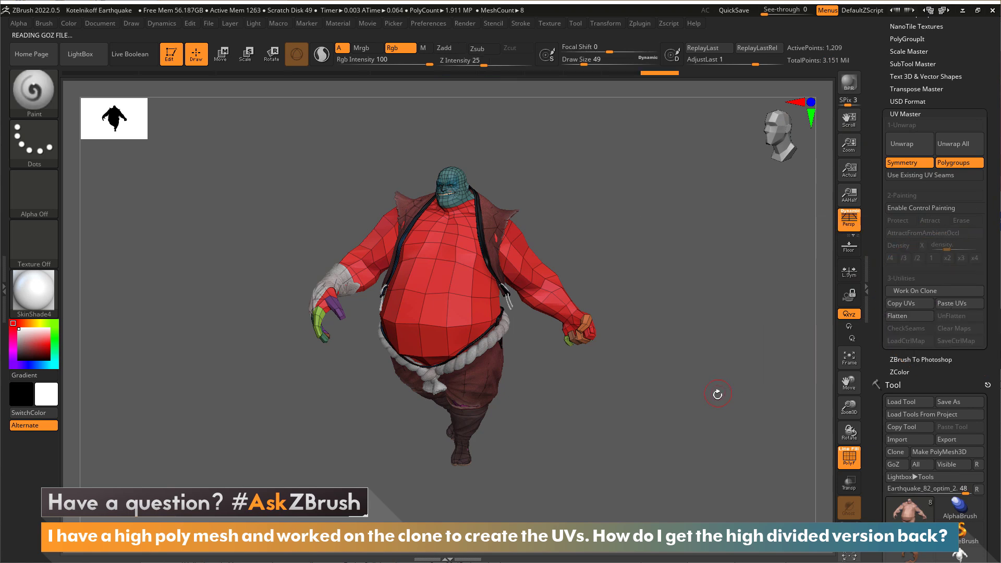
{"action": "left_click_drag", "start_coordinate": [927, 384], "coordinate": [941, 177]}
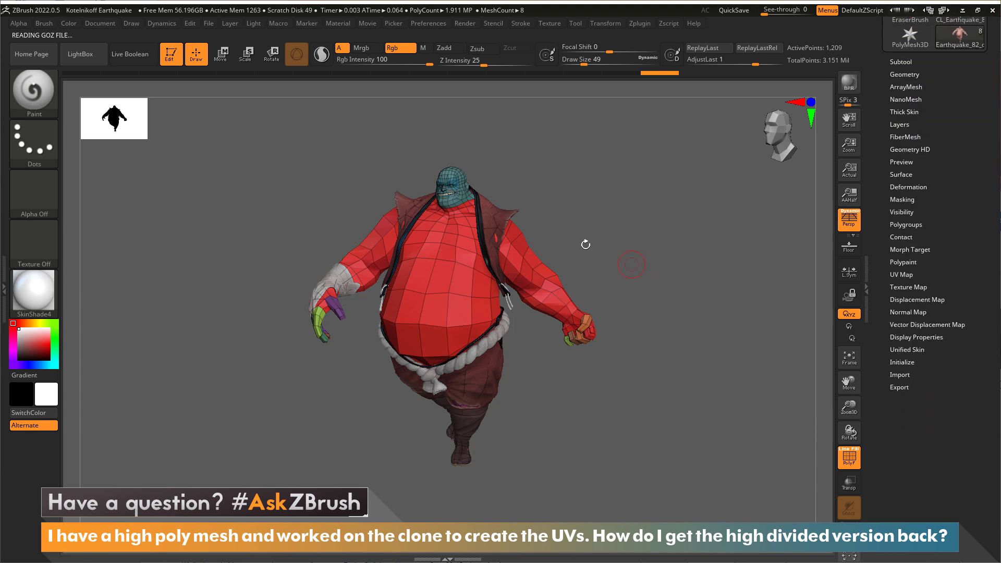
Check the pasted UVs with Morph UV, then hide PolyFrame and step up to the highest subdivision.
{"action": "left_click", "coordinate": [903, 275]}
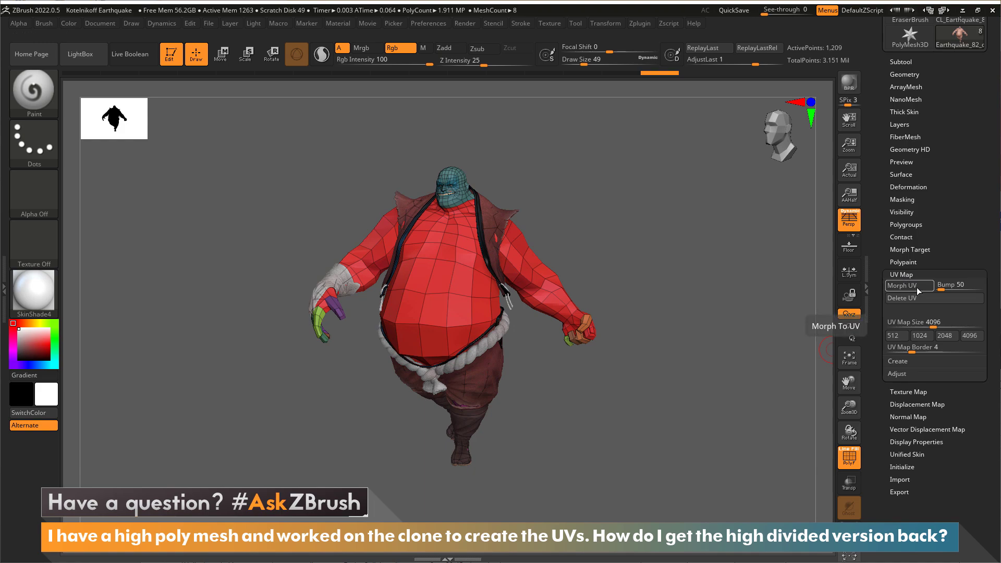
{"action": "left_click", "coordinate": [915, 286]}
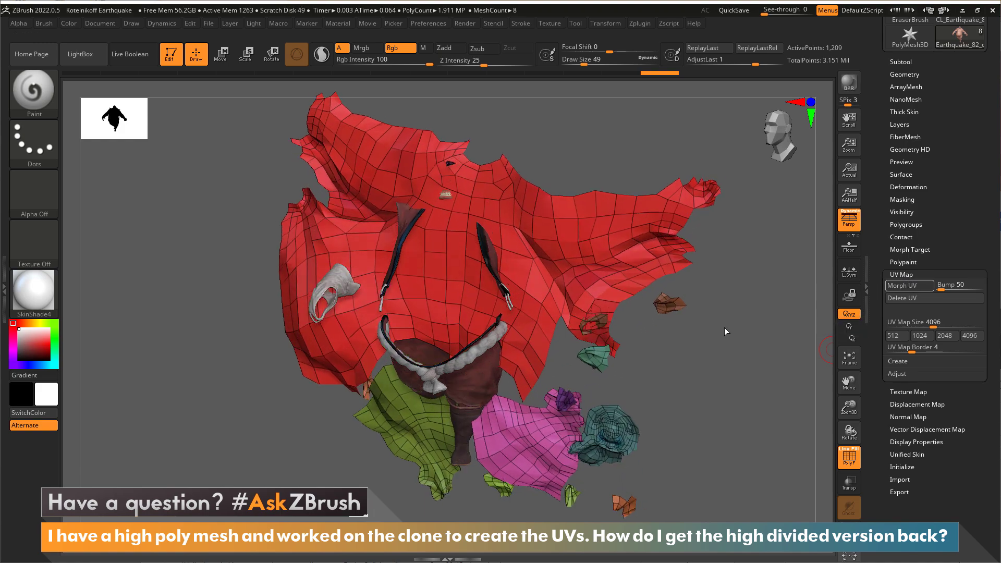
{"action": "left_click", "coordinate": [910, 285]}
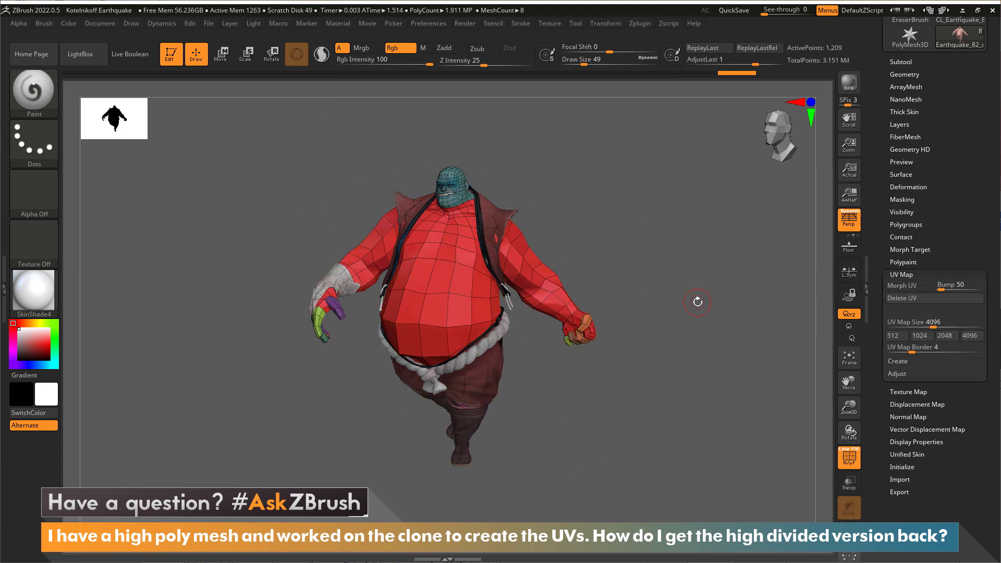
{"action": "key", "text": "shift+f"}
{"action": "key", "text": "d"}
{"action": "key", "text": "d"}
{"action": "key", "text": "d"}
{"action": "key", "text": "d"}
{"action": "key", "text": "d"}
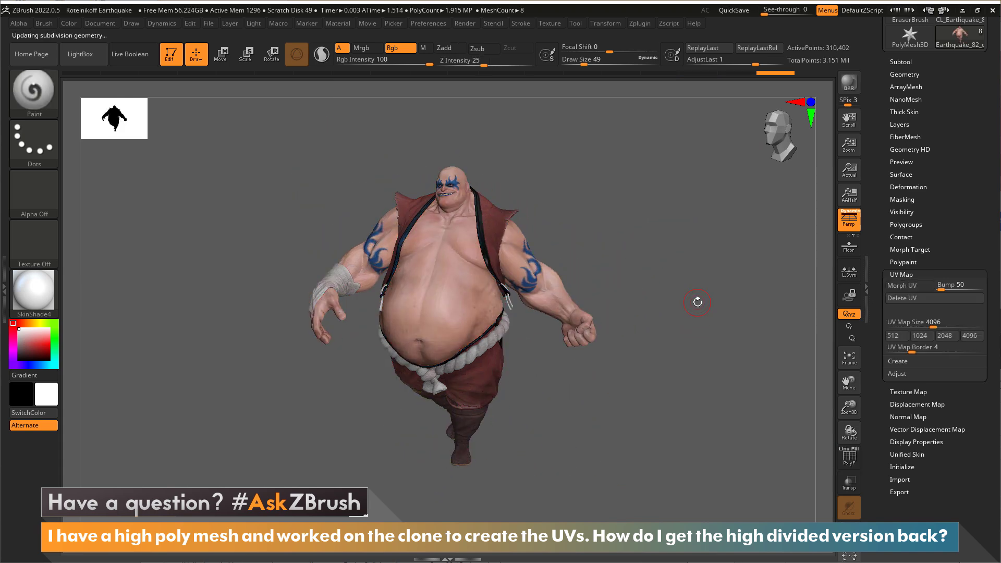